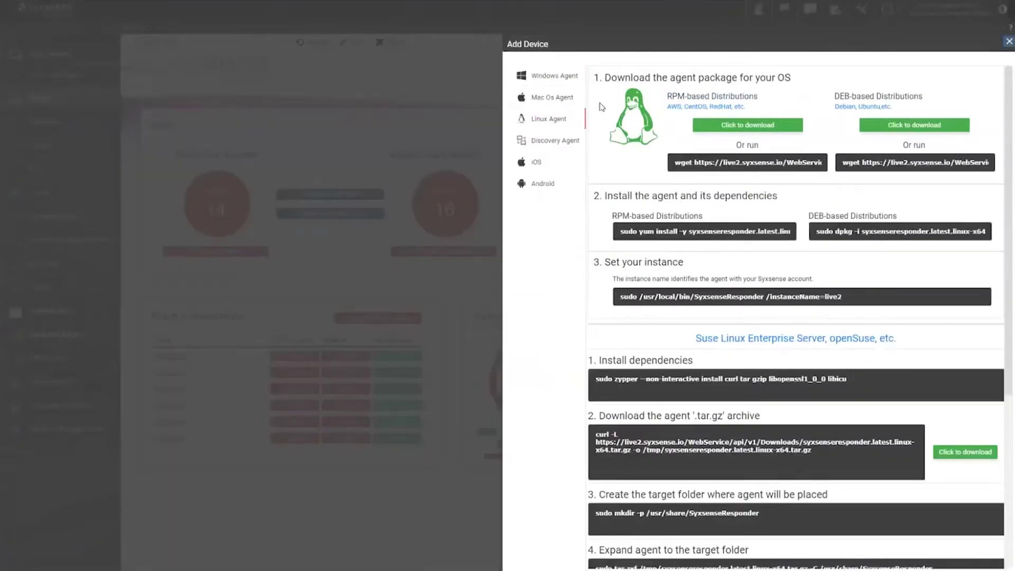
Dismiss the Add Device agent install instructions to reveal the Home dashboard
key(Escape)
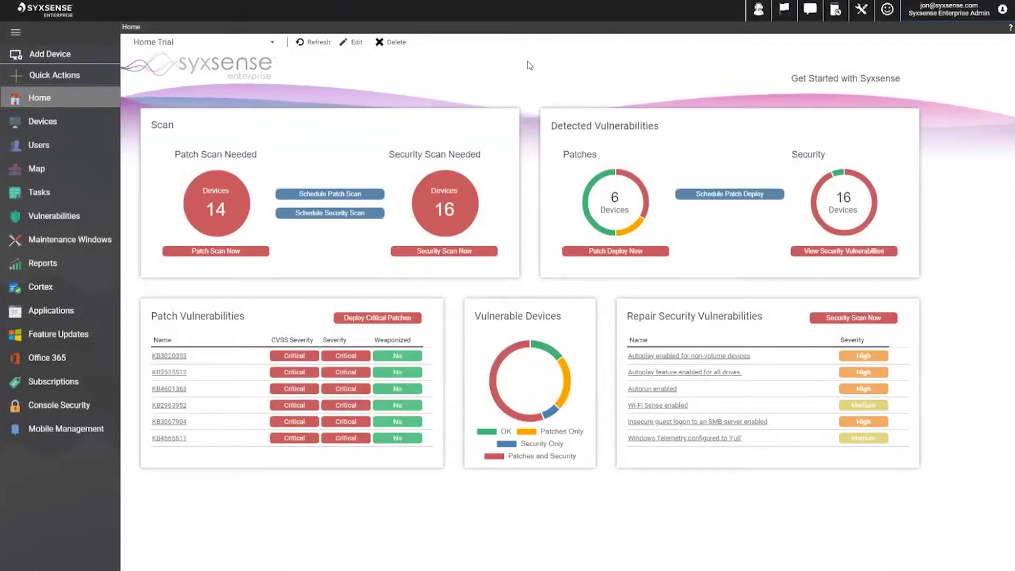
Go to the Tasks list and bring up the menu of task types that can be created
click(39, 192)
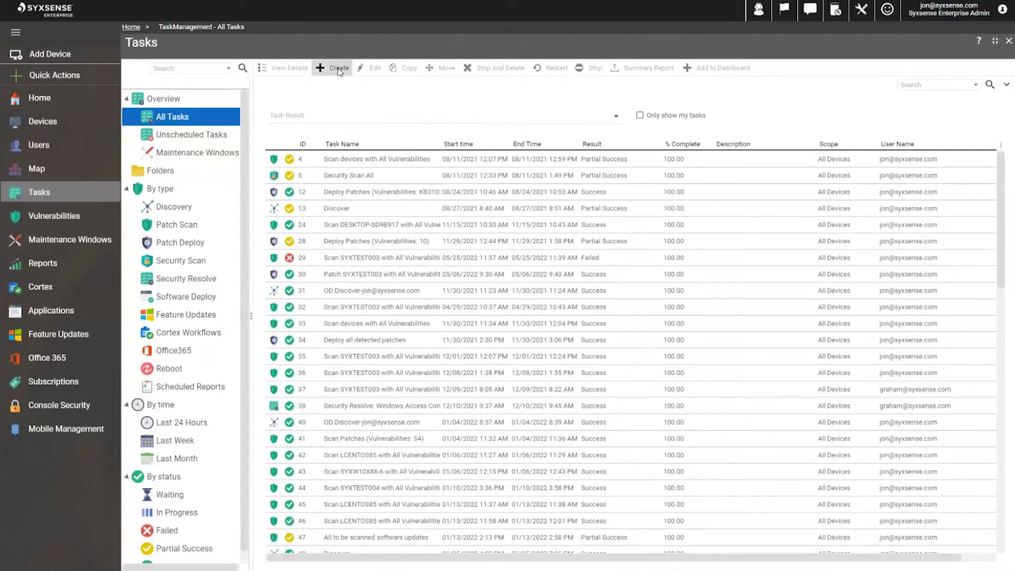
click(340, 68)
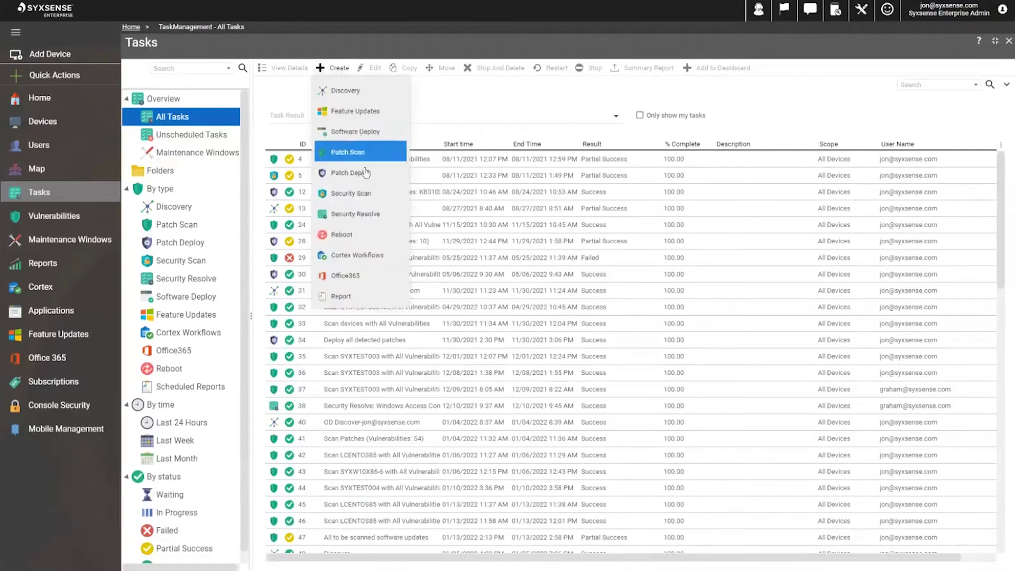
Create a Patch Deploy task, opening the Deploy Patches wizard at its Where step
click(338, 171)
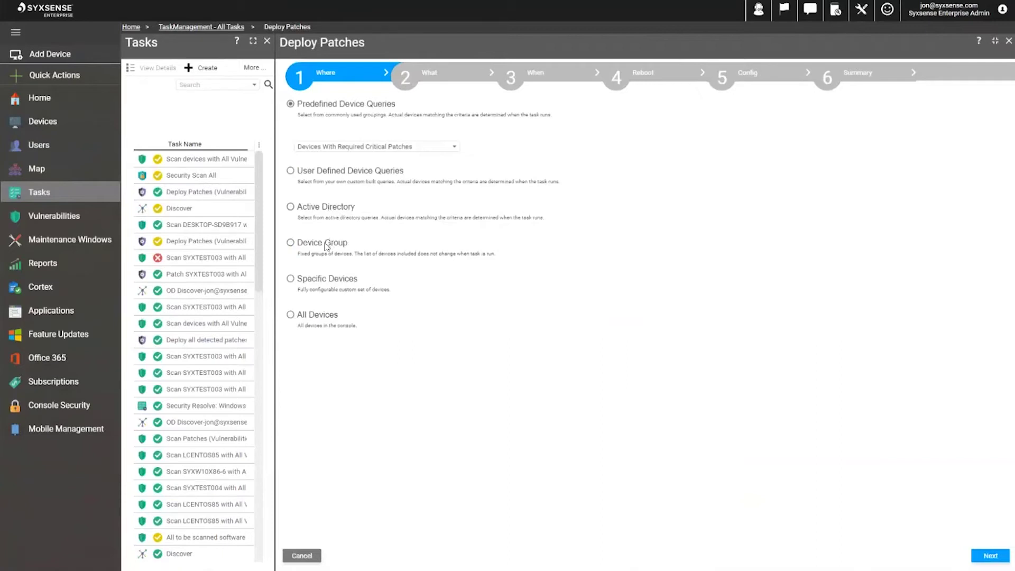
Try fixed-group targeting and browse the predefined device queries without choosing one
click(343, 244)
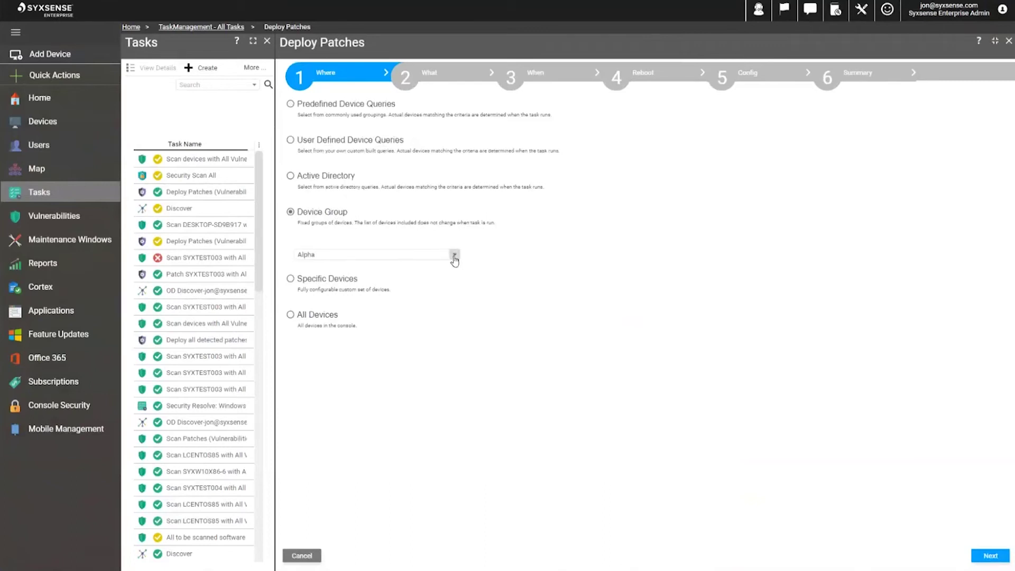
click(323, 314)
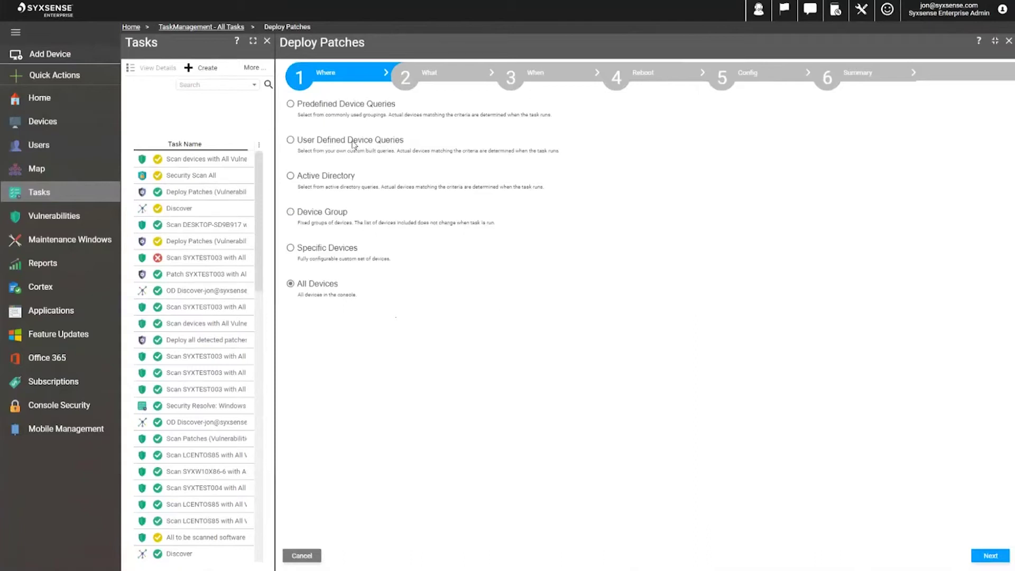
click(348, 104)
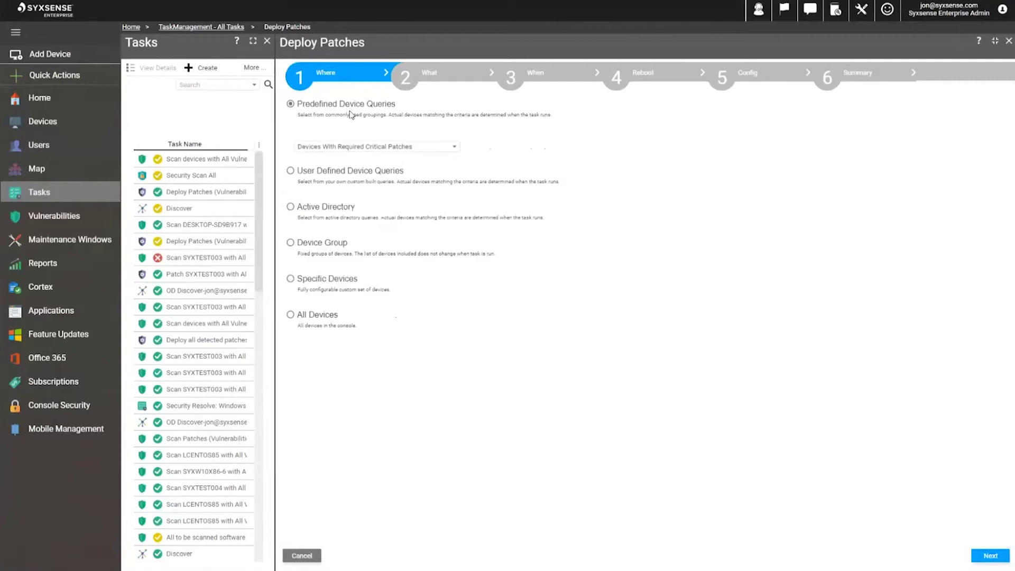
click(454, 147)
scroll(403, 203, down, 8)
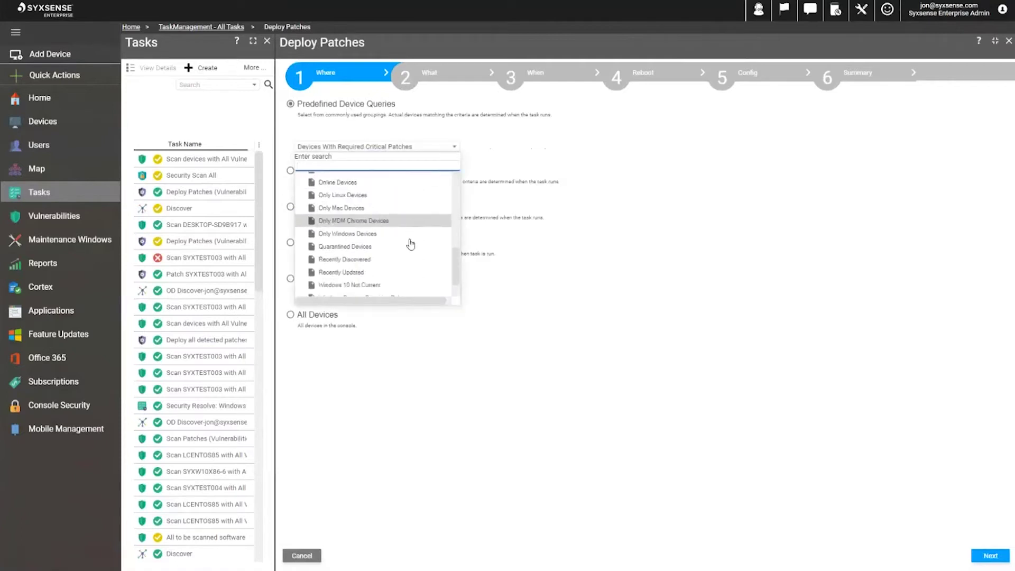
scroll(412, 245, up, 8)
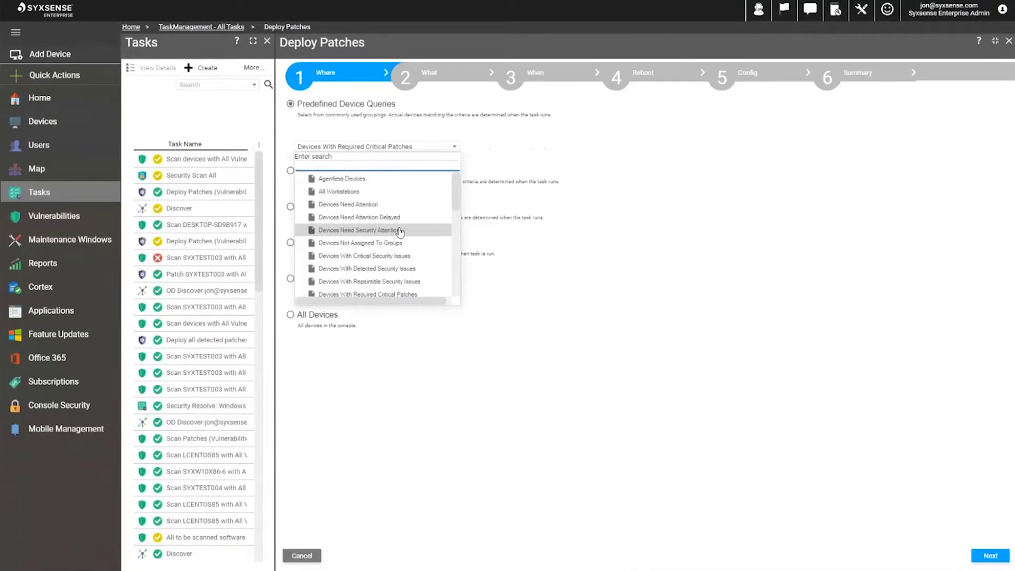
click(561, 195)
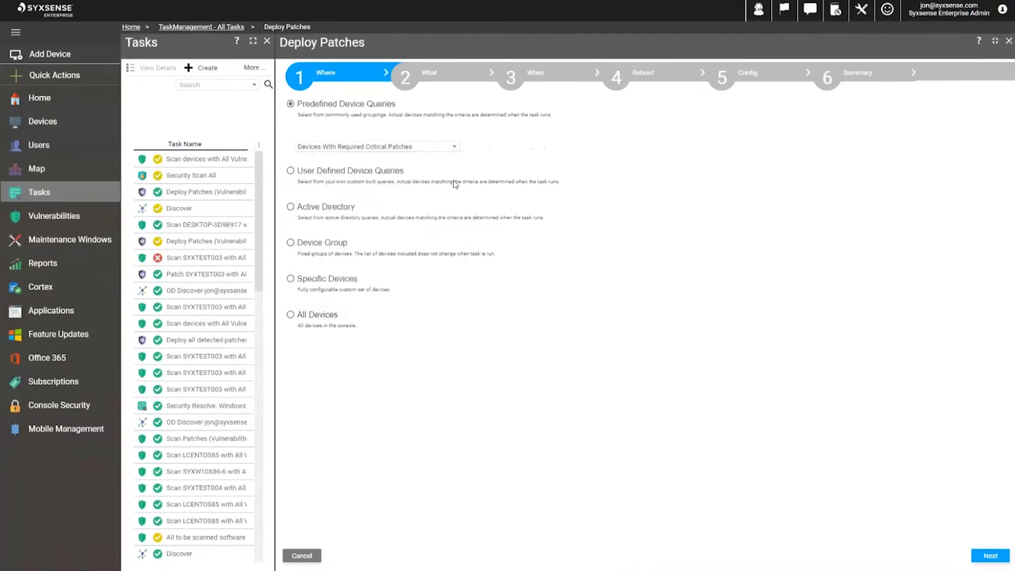
Review the user-defined device queries, then target All Devices and proceed to the What step
click(350, 171)
click(453, 182)
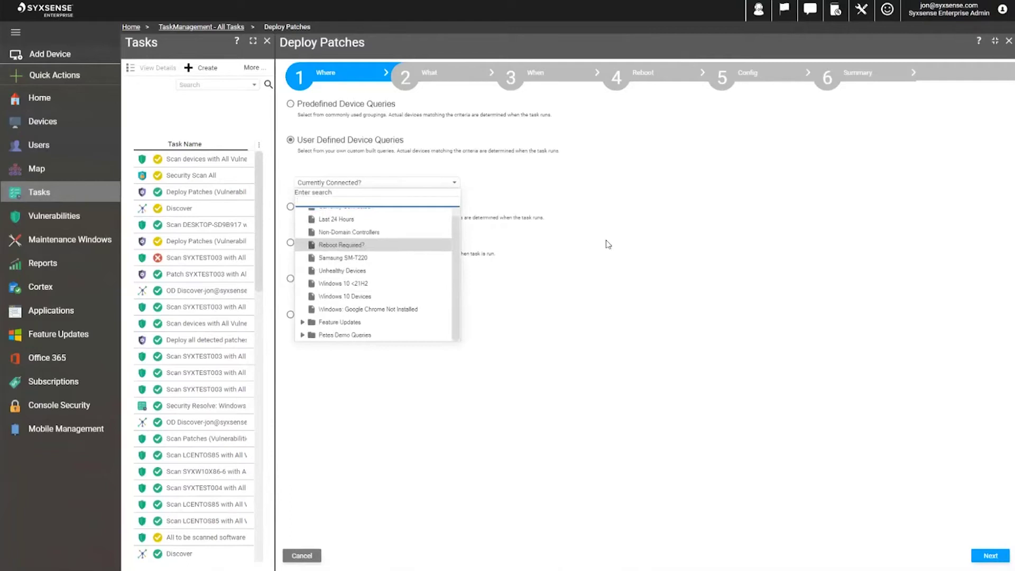
click(320, 314)
click(319, 314)
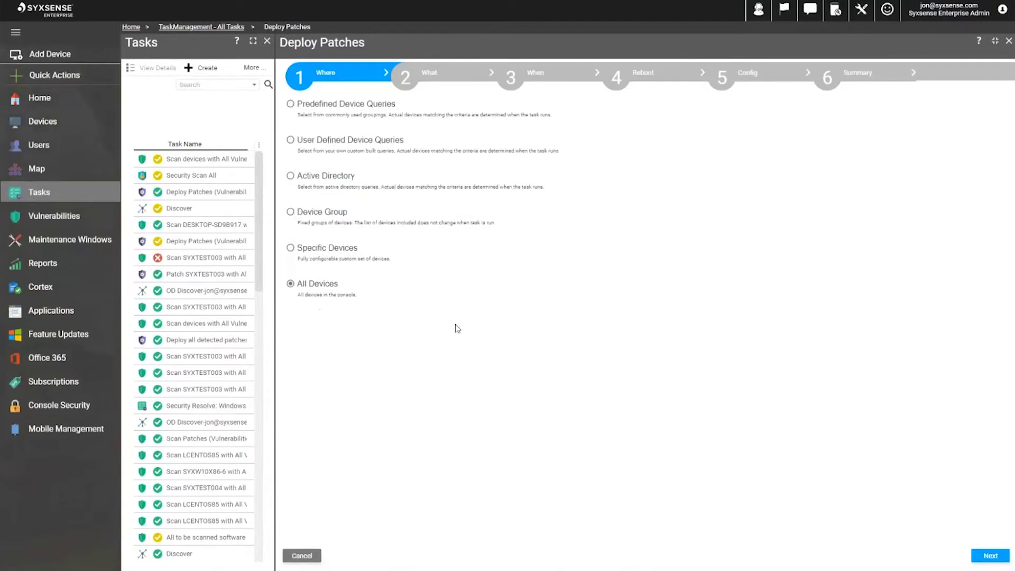
click(990, 556)
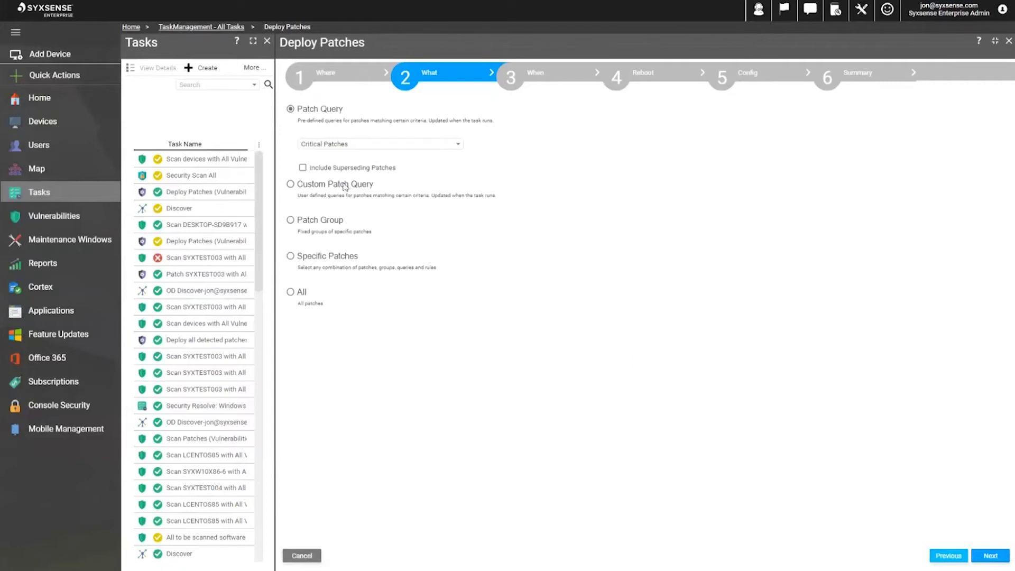
Choose Specific Patches as what the task deploys
click(333, 258)
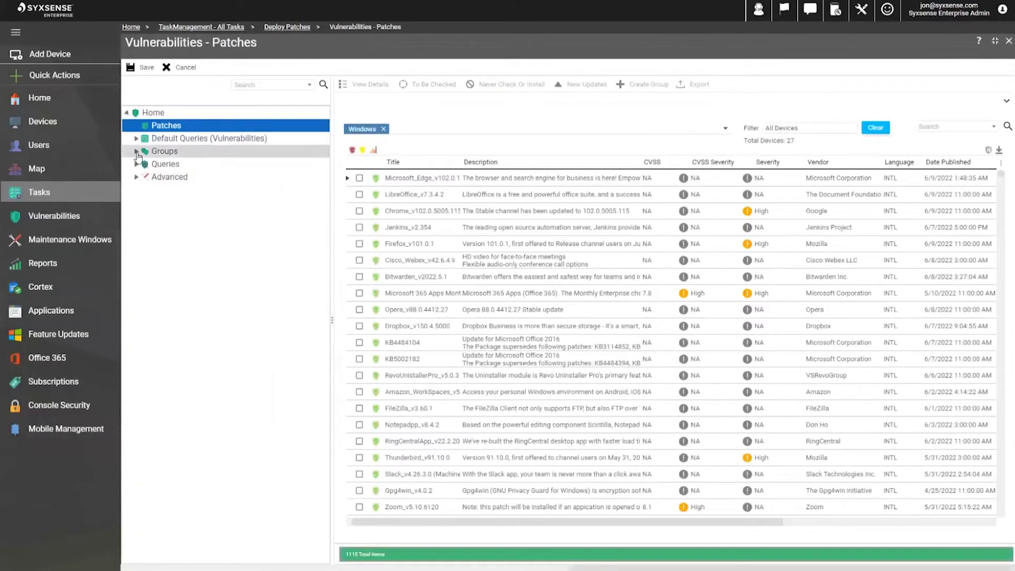
Expand the saved patch Groups and Queries, and drop the Windows filter to list all 1565 patches
click(136, 151)
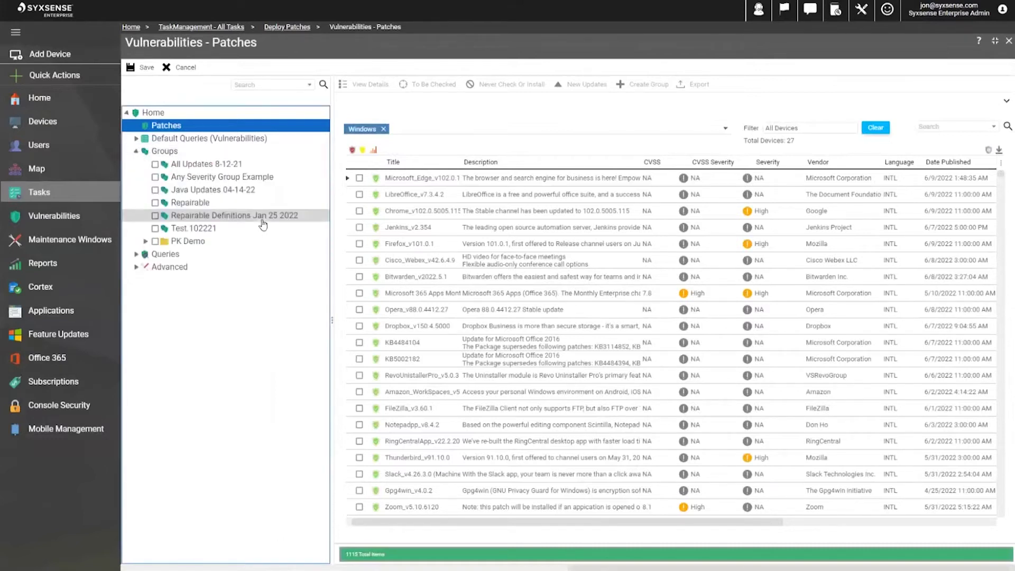
click(136, 253)
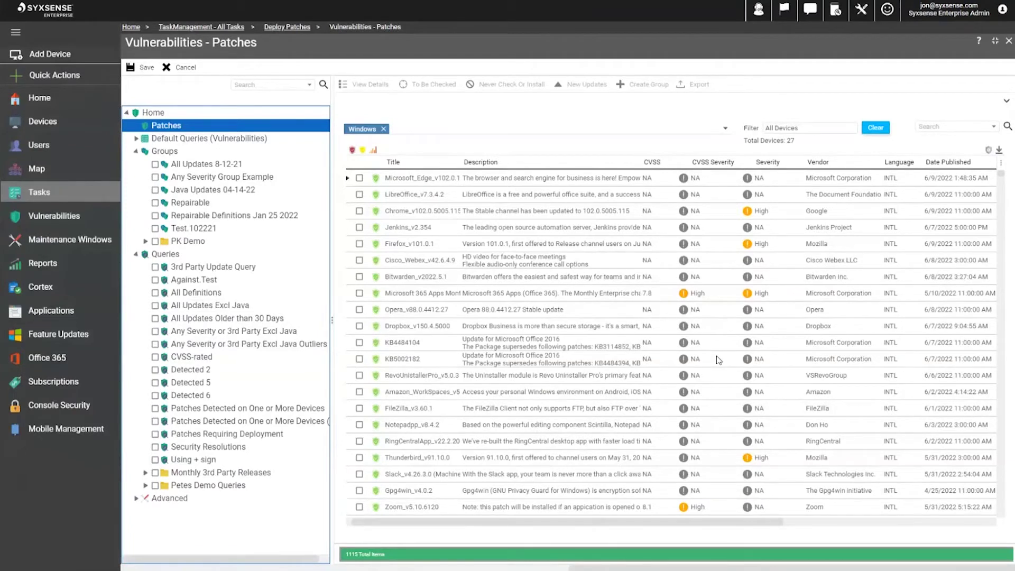
click(383, 129)
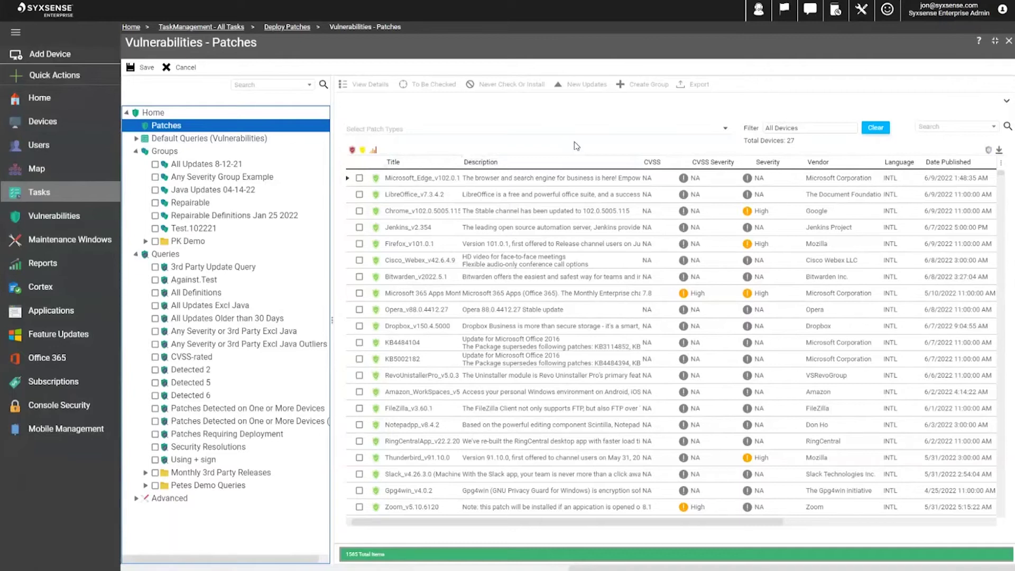
Filter the patch list to show only Linux patches
click(725, 130)
scroll(435, 185, down, 1)
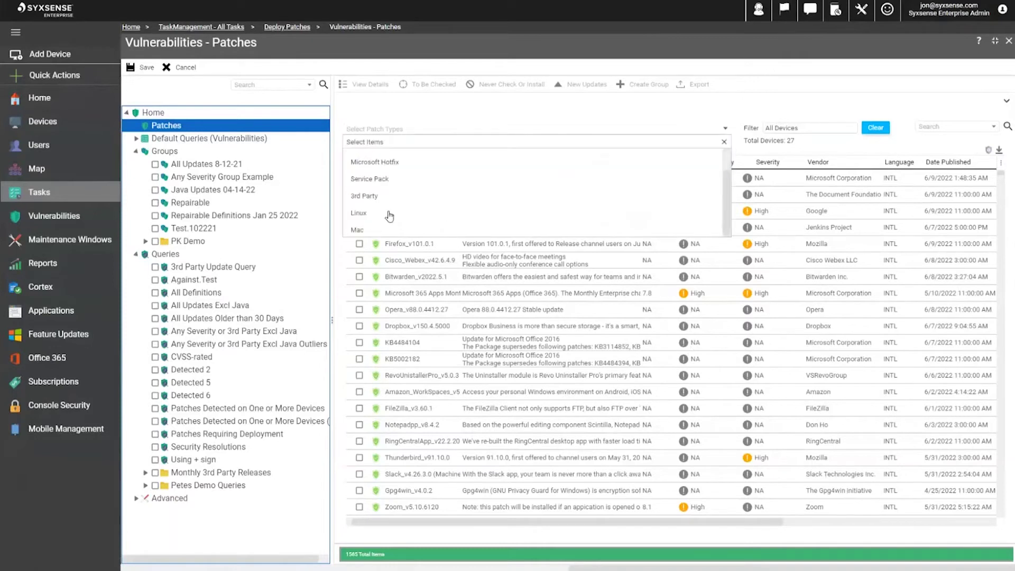
click(389, 214)
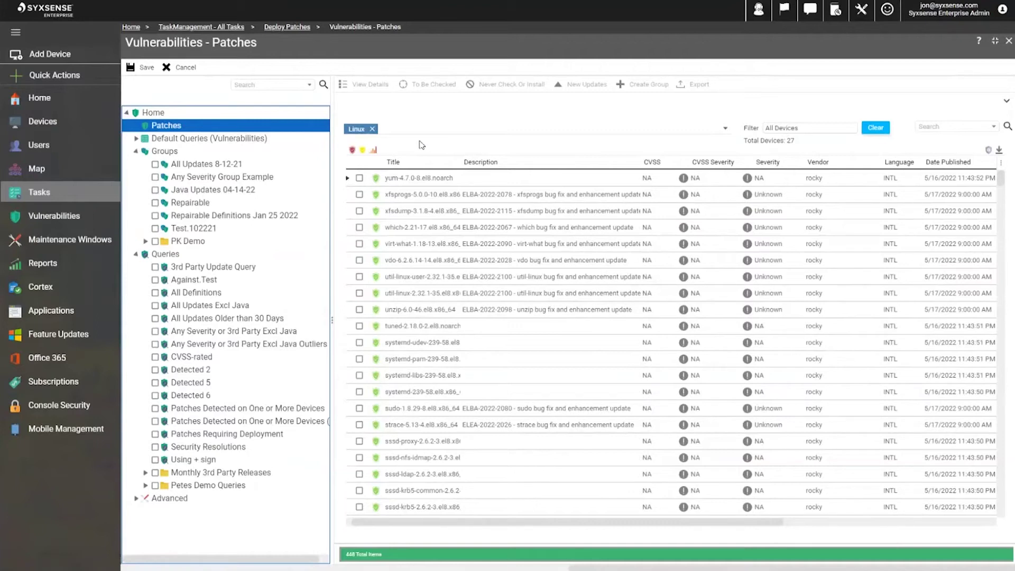
Cancel the patch browser and deploy from the All Updates Excl Java custom patch query instead
click(186, 68)
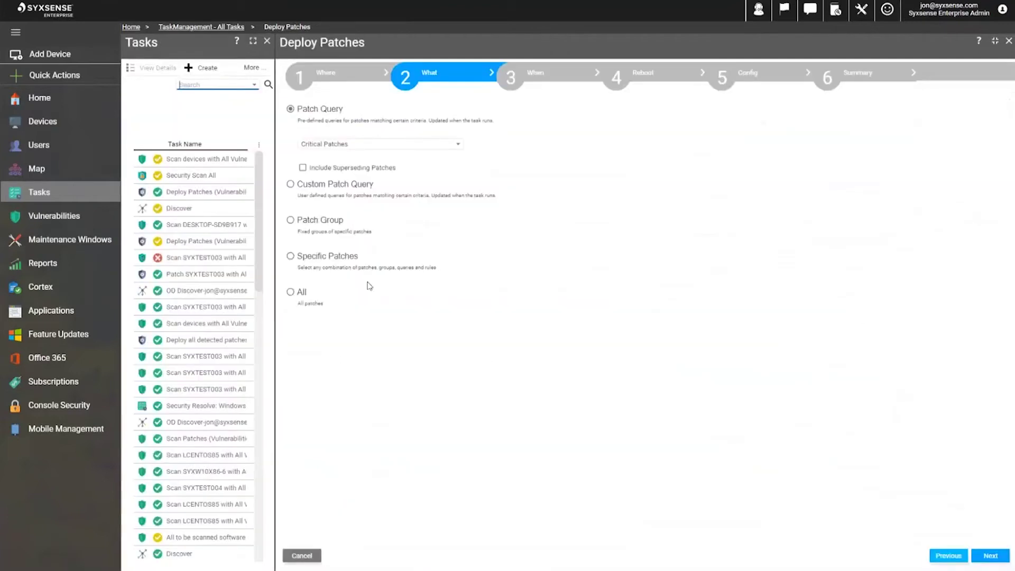
click(341, 183)
click(458, 181)
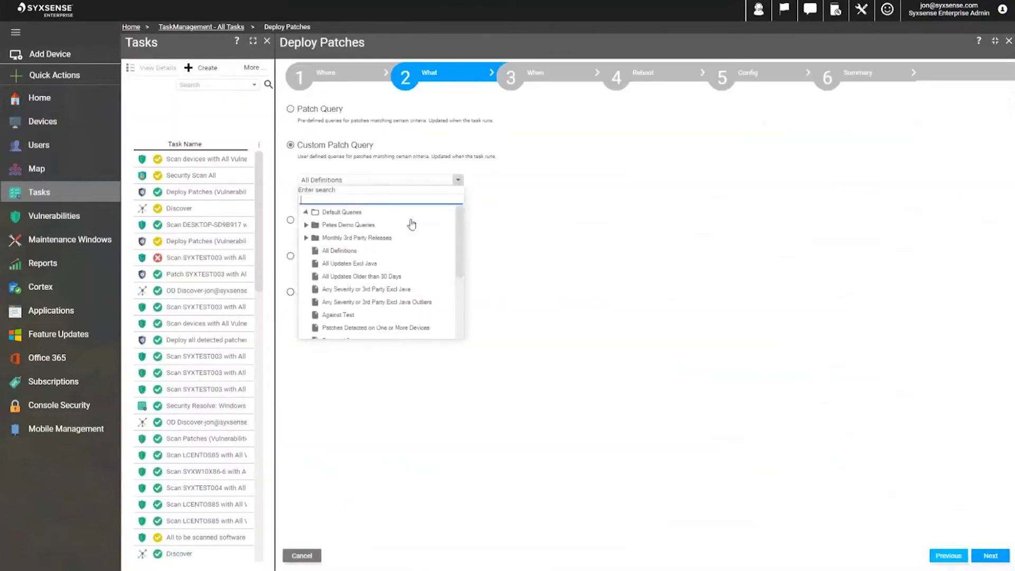
click(390, 263)
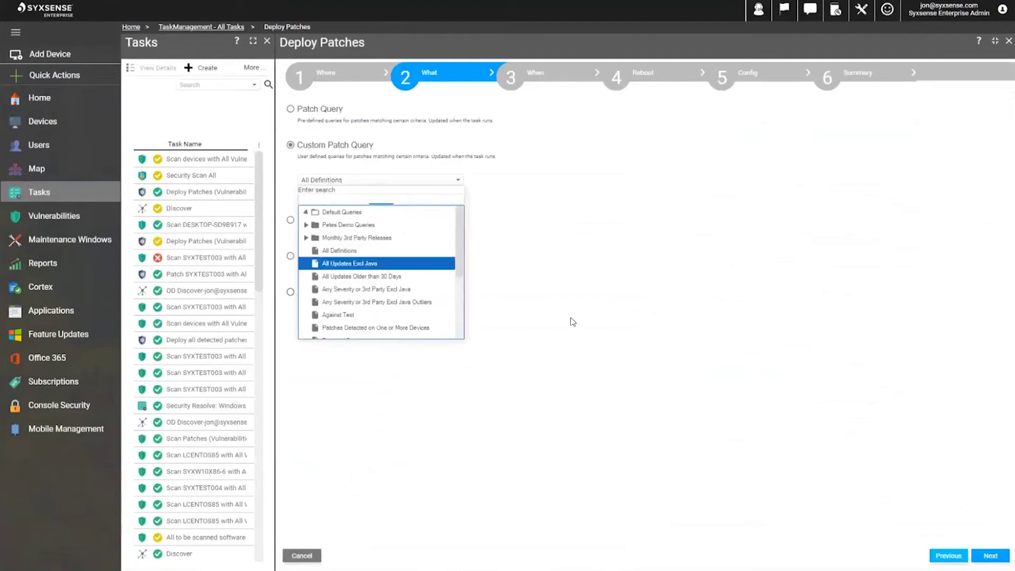
click(990, 556)
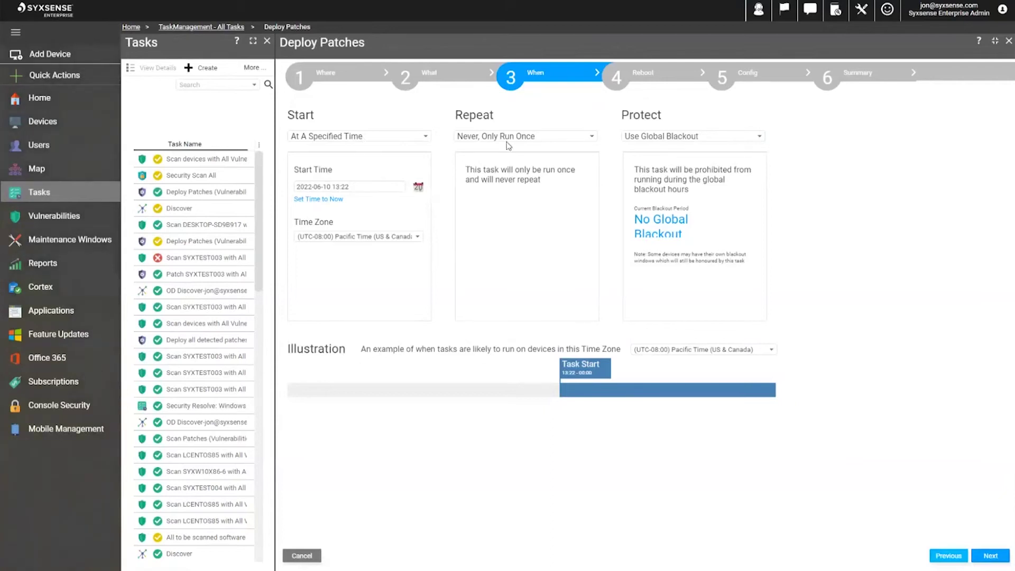
Set a blackout window just for this task, starting at hour 08
click(685, 136)
click(675, 175)
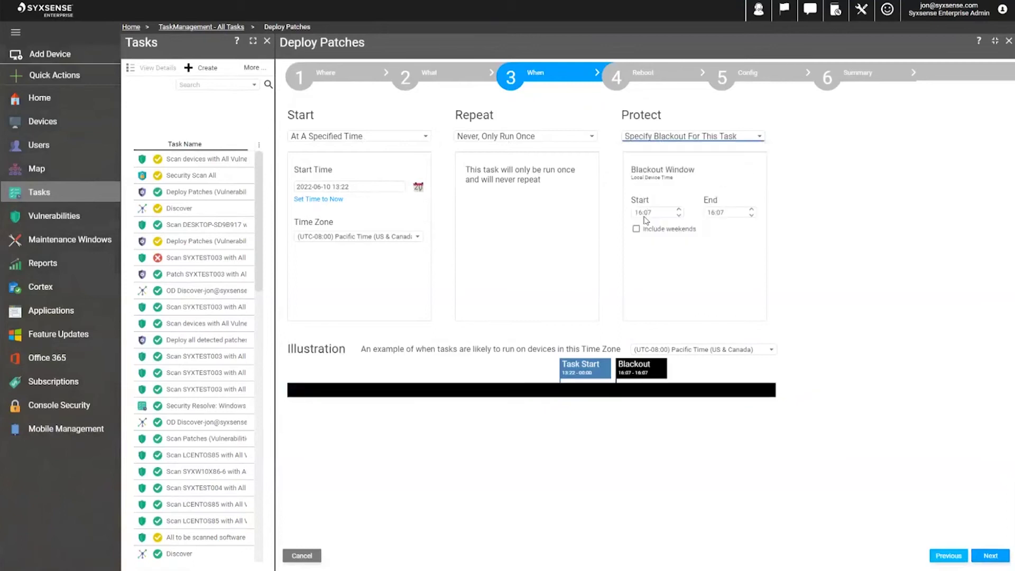
click(638, 212)
text(08)
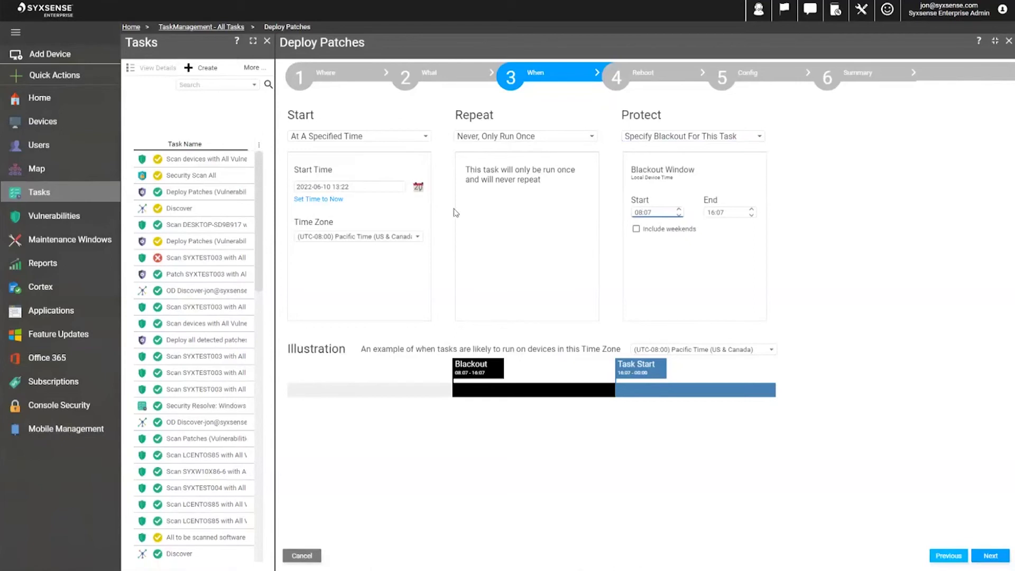
Make the task start during a maintenance window and begin creating a new window
click(364, 139)
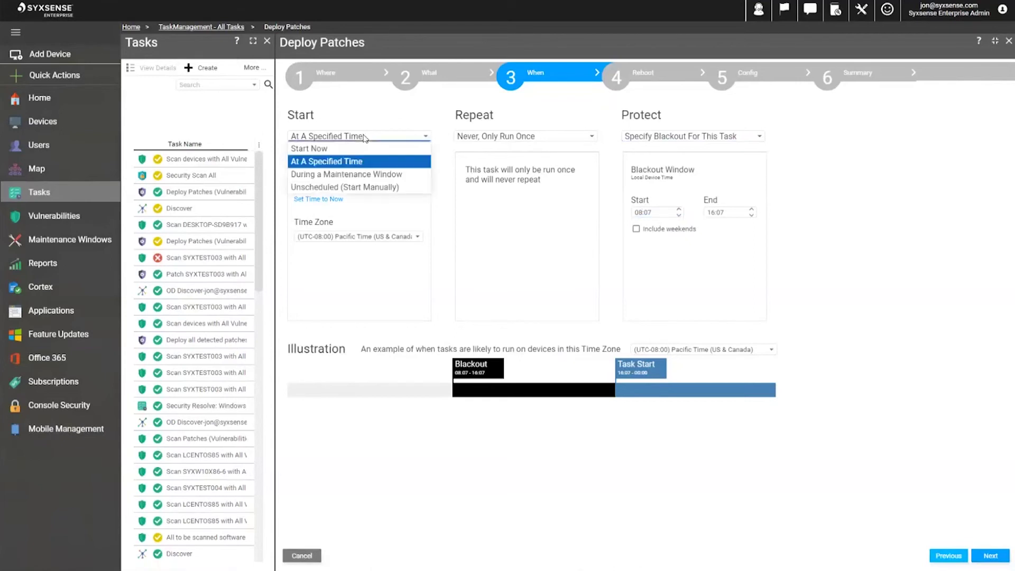
click(361, 178)
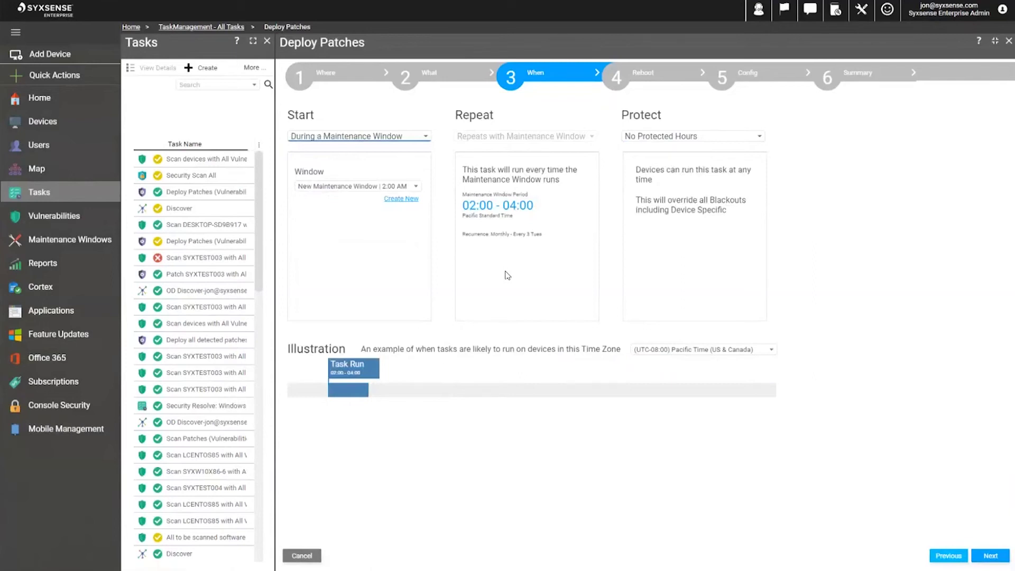
click(401, 198)
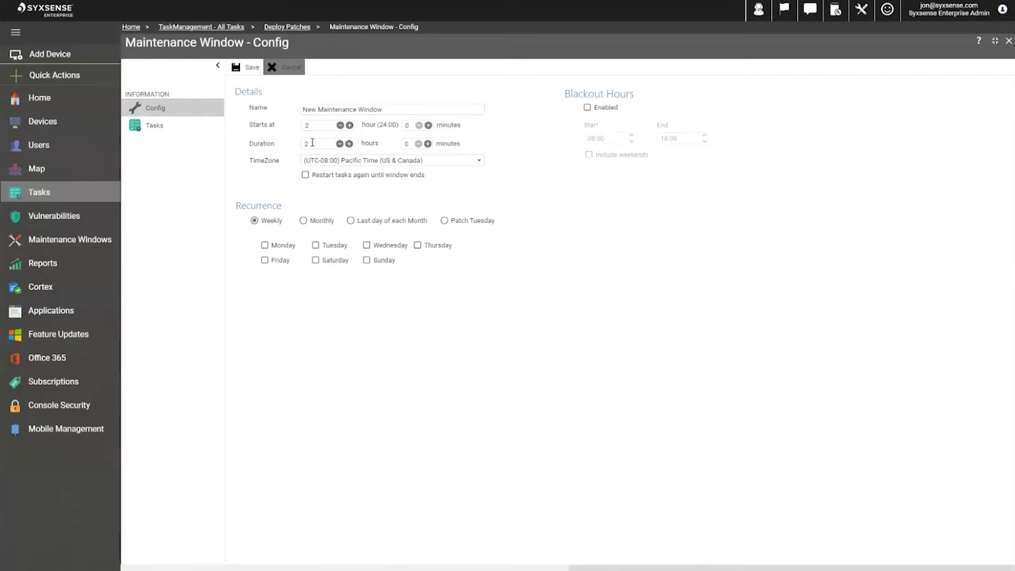
Try a monthly Patch Tuesday recurrence, then cancel the new window and list existing windows
click(325, 222)
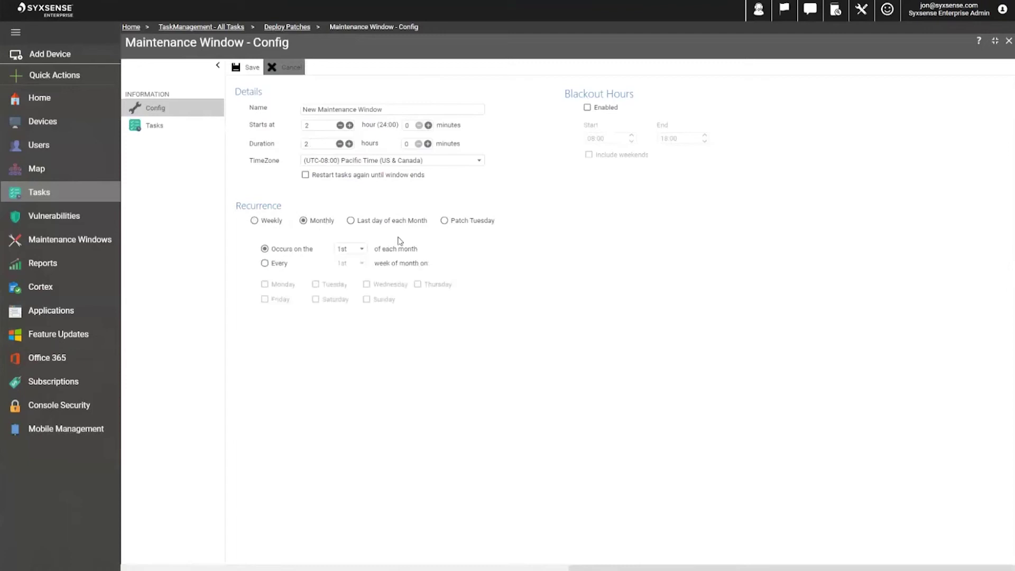
click(471, 220)
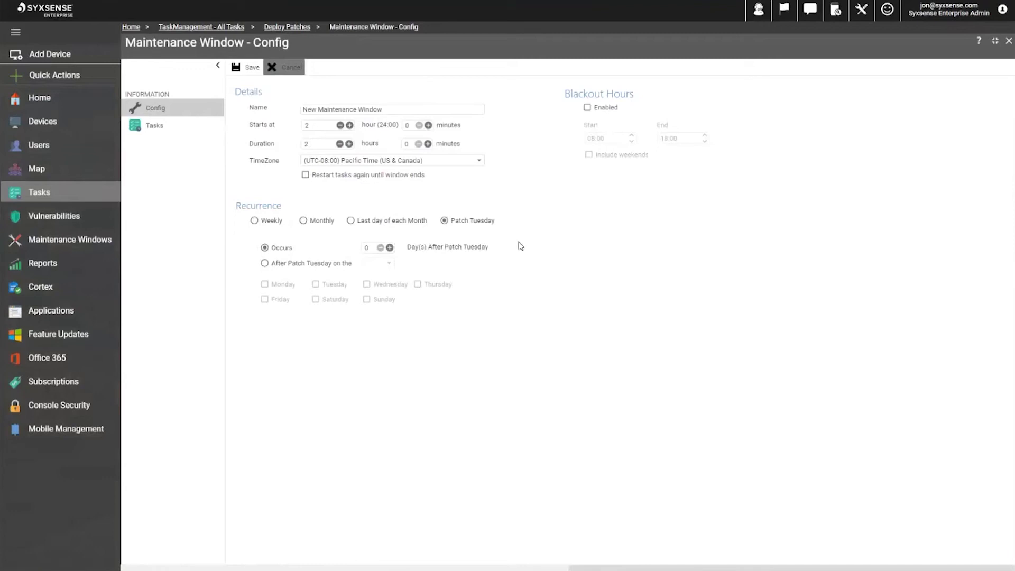
click(288, 66)
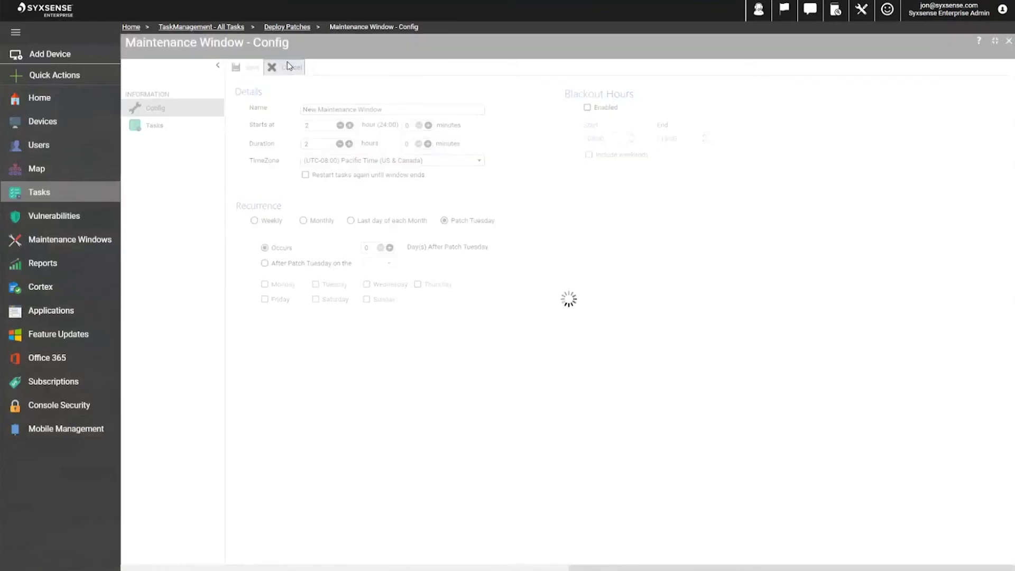
click(413, 188)
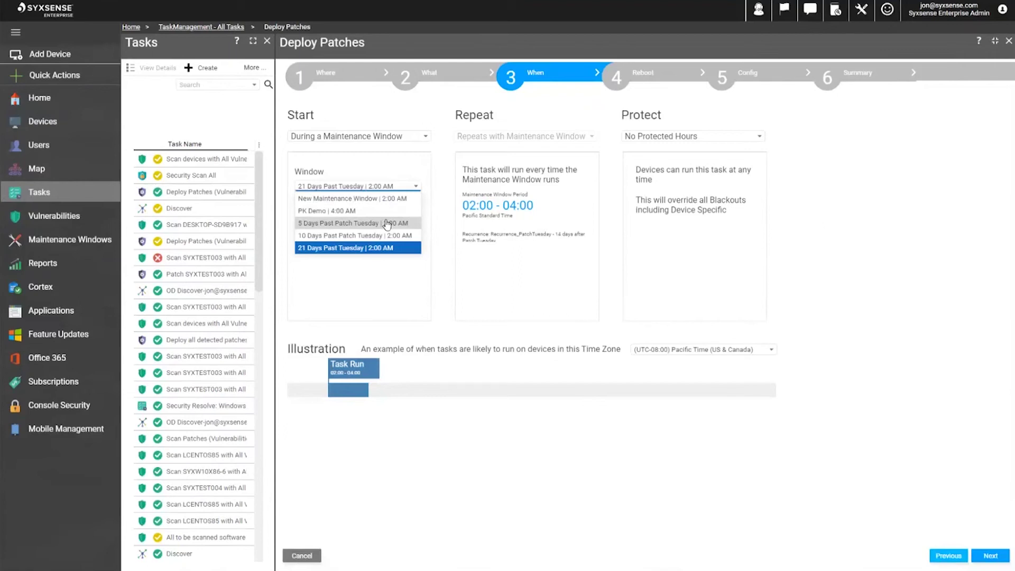
Pick the '21 Days Past Tuesday | 2:00 AM' window and continue to the Reboot step
click(388, 290)
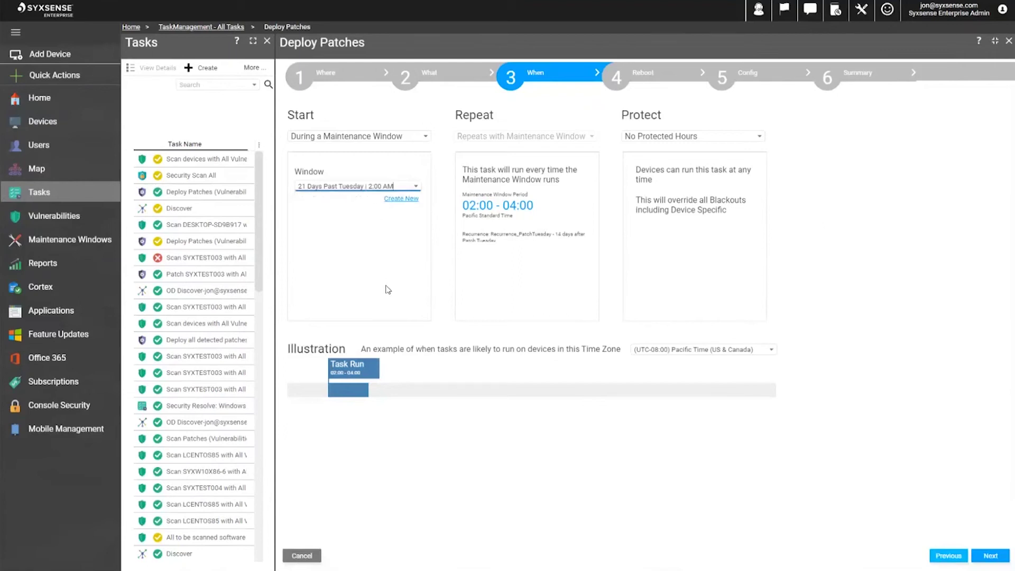
click(993, 559)
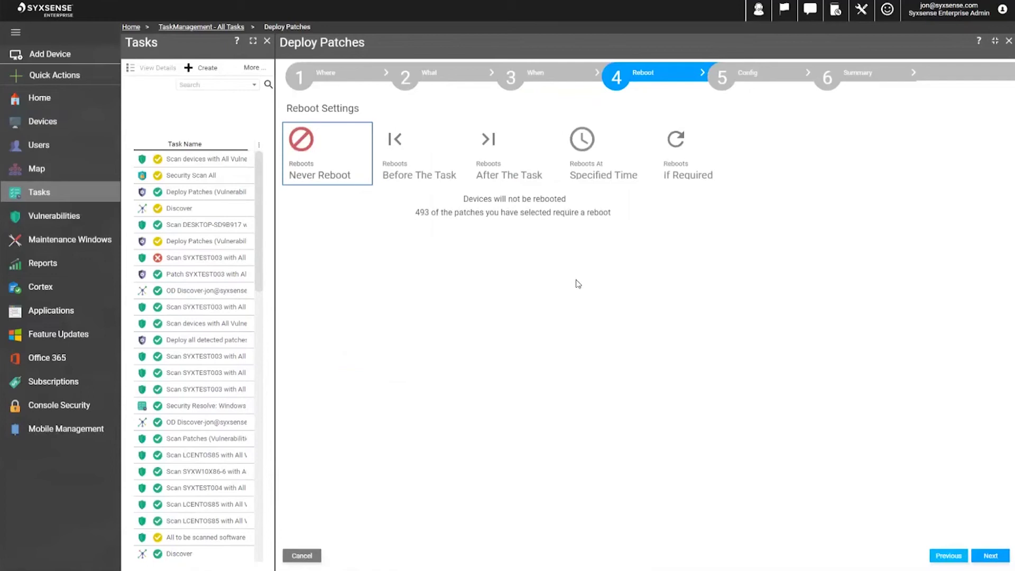
Set reboots to 'If Required' and bring up the reboot dialog's User Interface Options
click(204, 69)
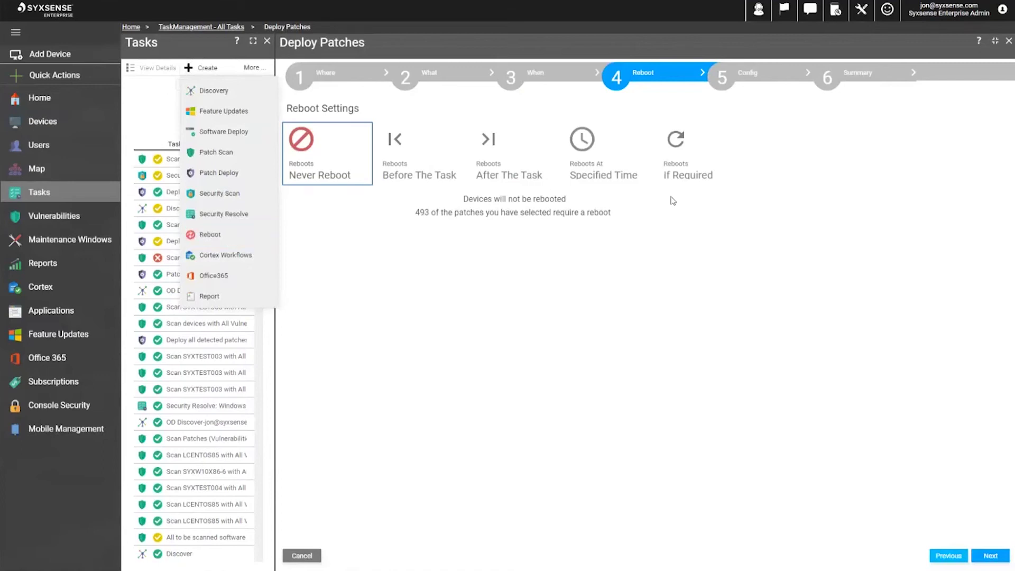
click(690, 158)
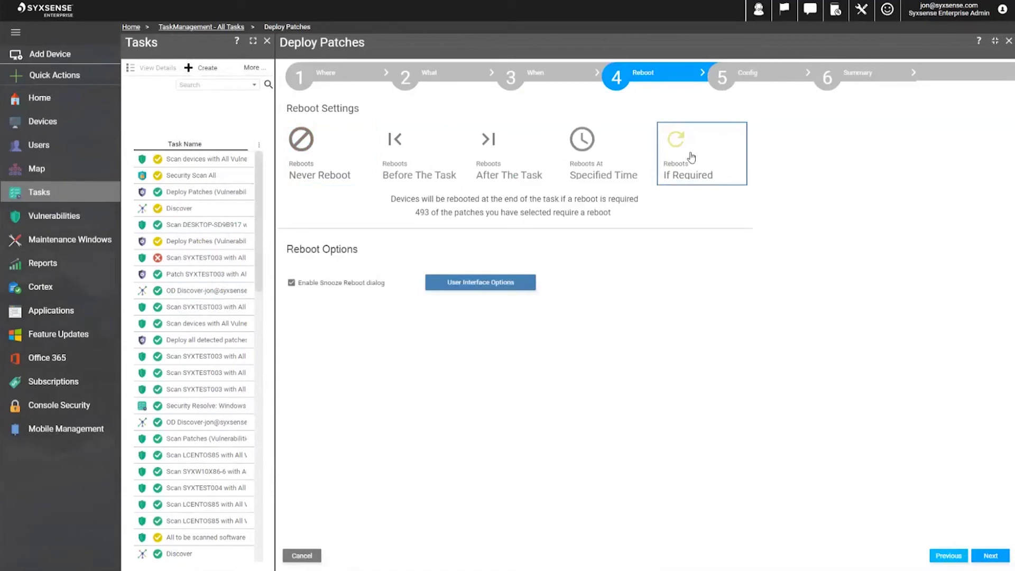
click(482, 282)
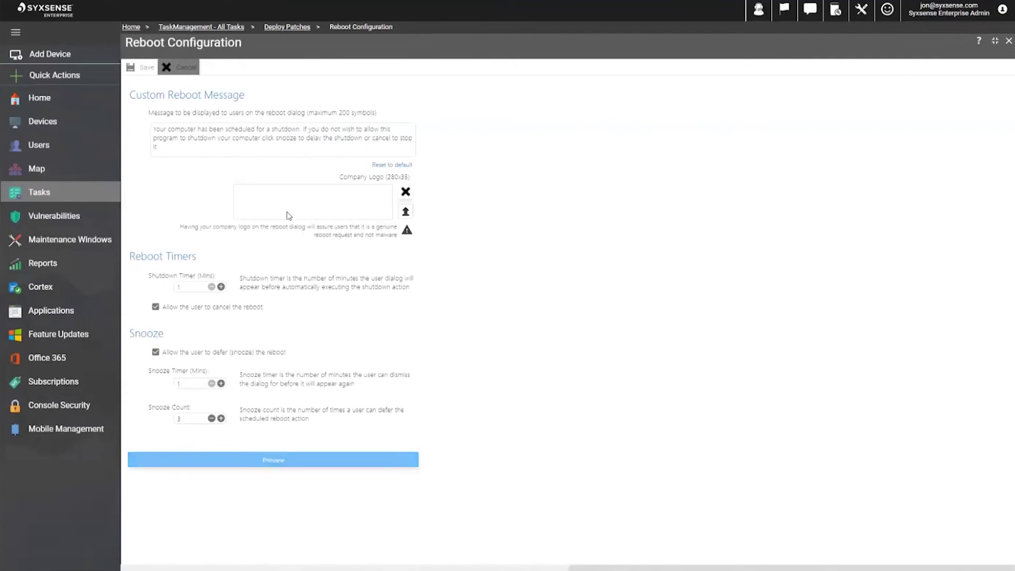
Leave the reboot dialog settings unchanged and advance with the Install action to the Summary
click(189, 67)
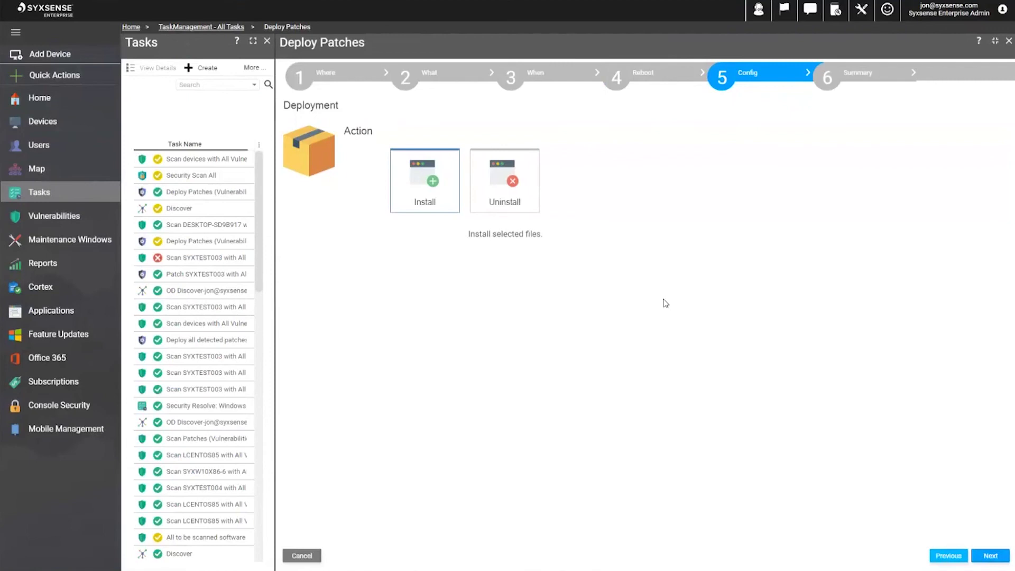
click(991, 555)
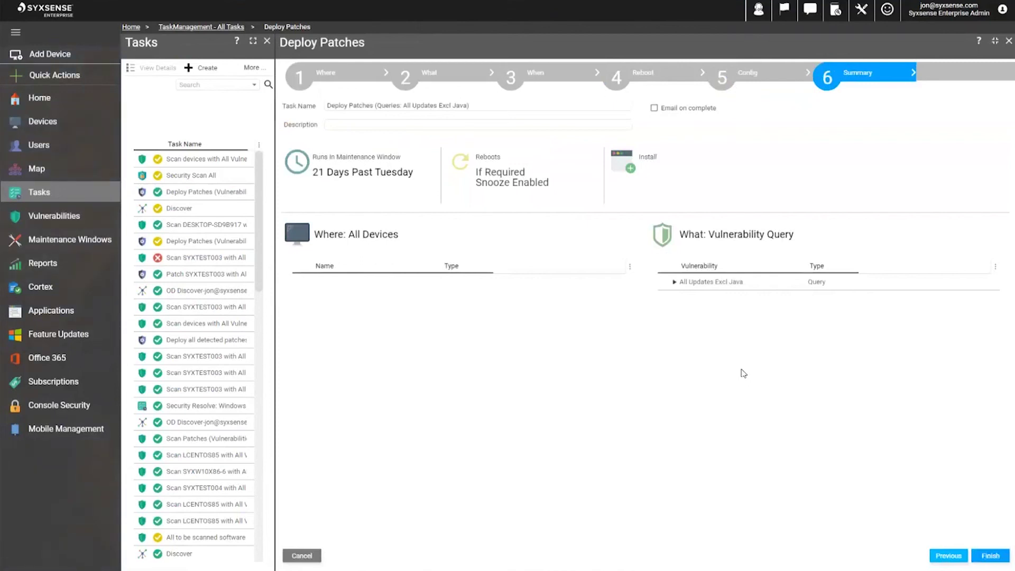
Finish the Deploy Patches task with 'Email on complete' left switched off
click(679, 108)
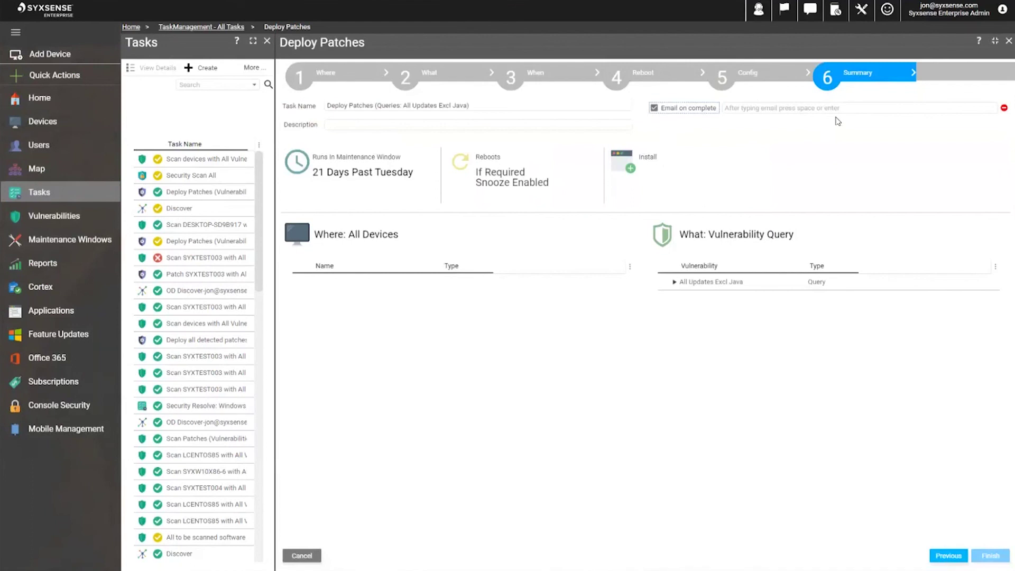
click(687, 109)
click(990, 556)
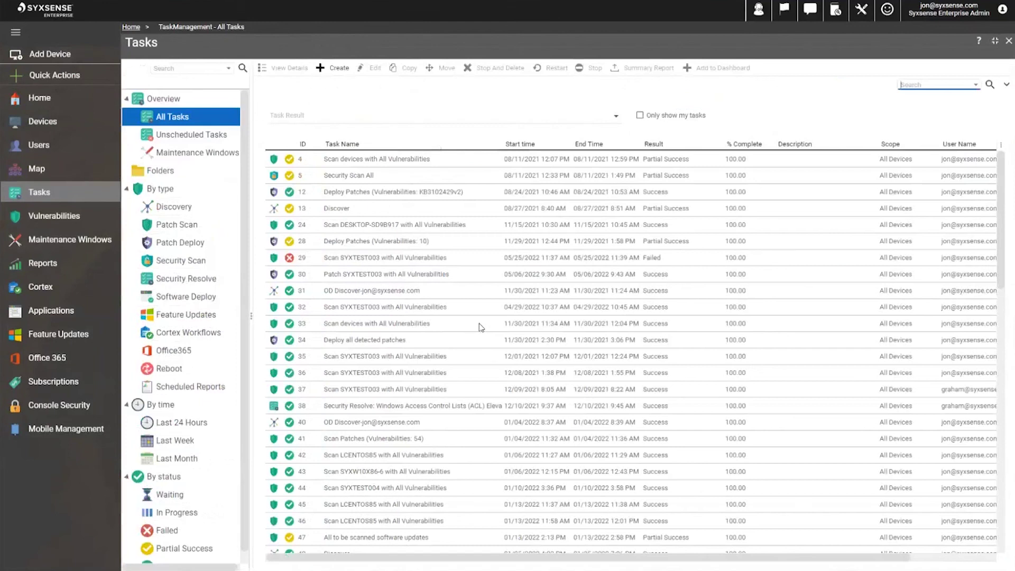
scroll(481, 327, down, 15)
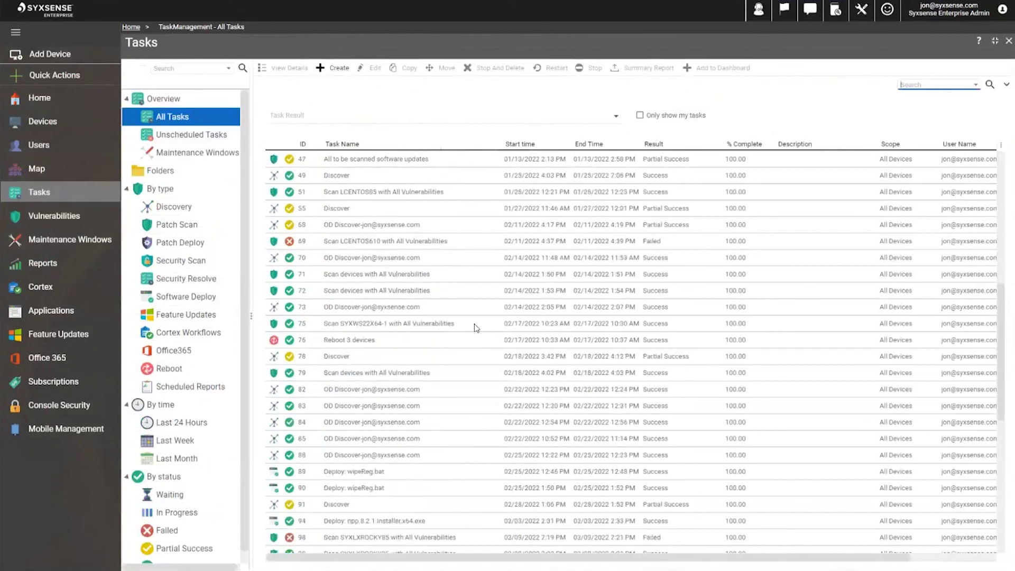
scroll(476, 329, down, 1)
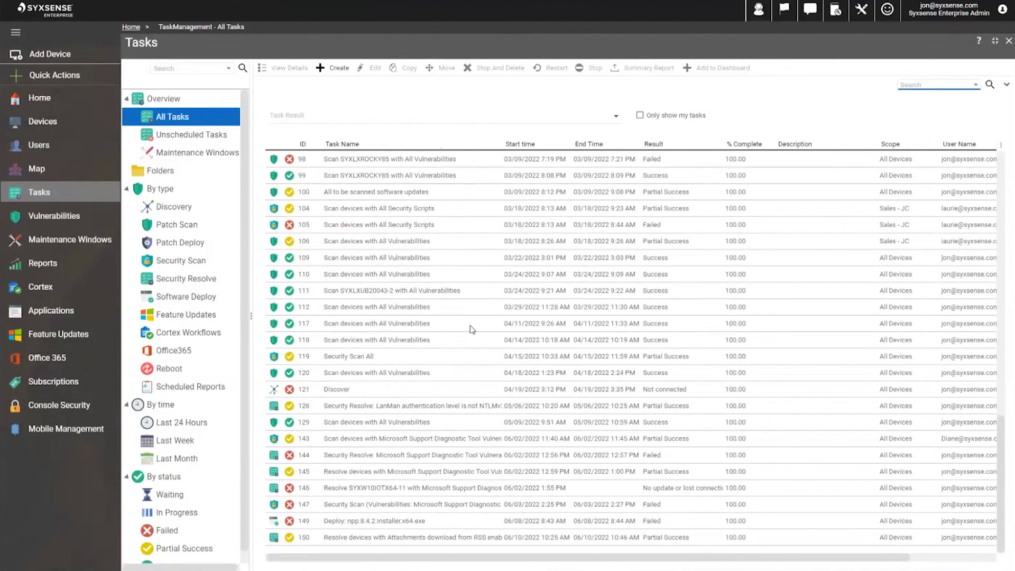
scroll(474, 329, up, 10)
scroll(474, 334, up, 7)
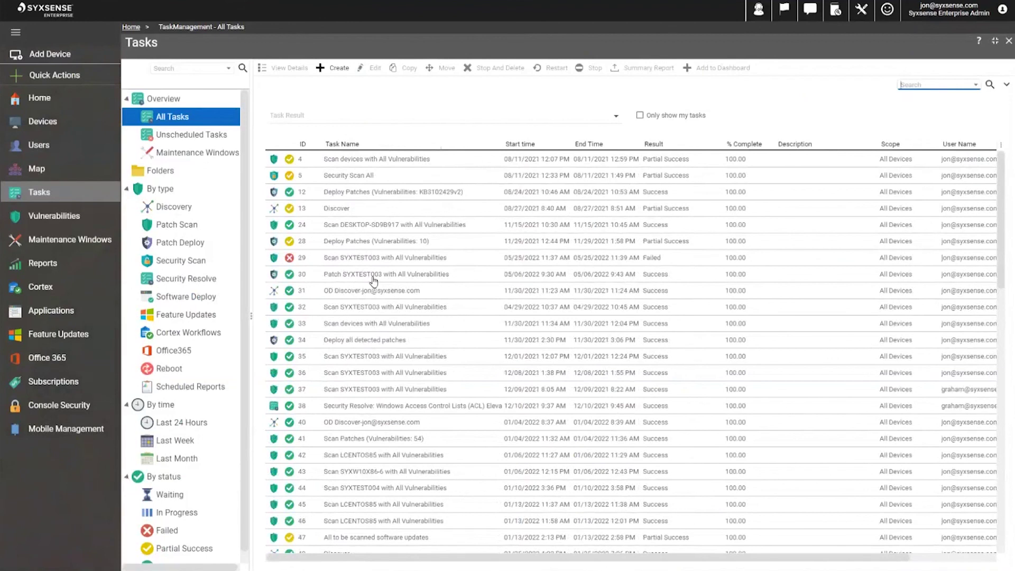
click(370, 279)
Show task 30's Devices results: SYXTEST003 got 1 patch, Success, reboot required
double_click(547, 281)
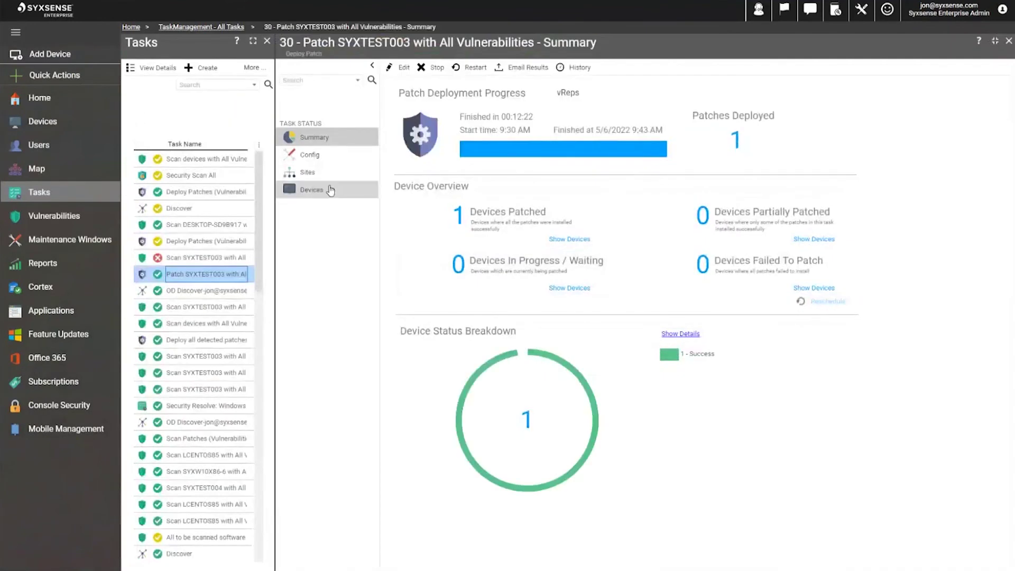
click(312, 190)
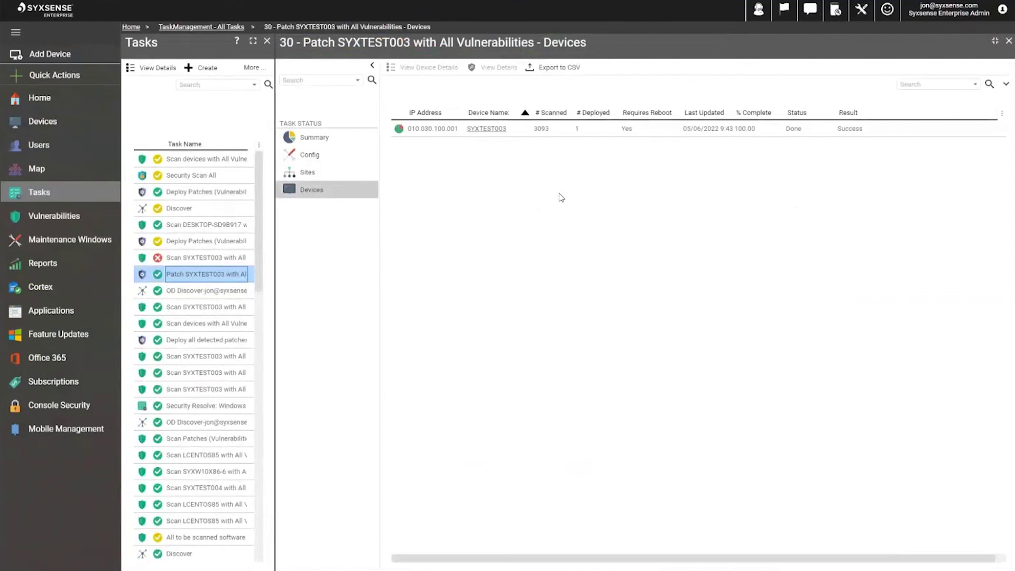
click(553, 133)
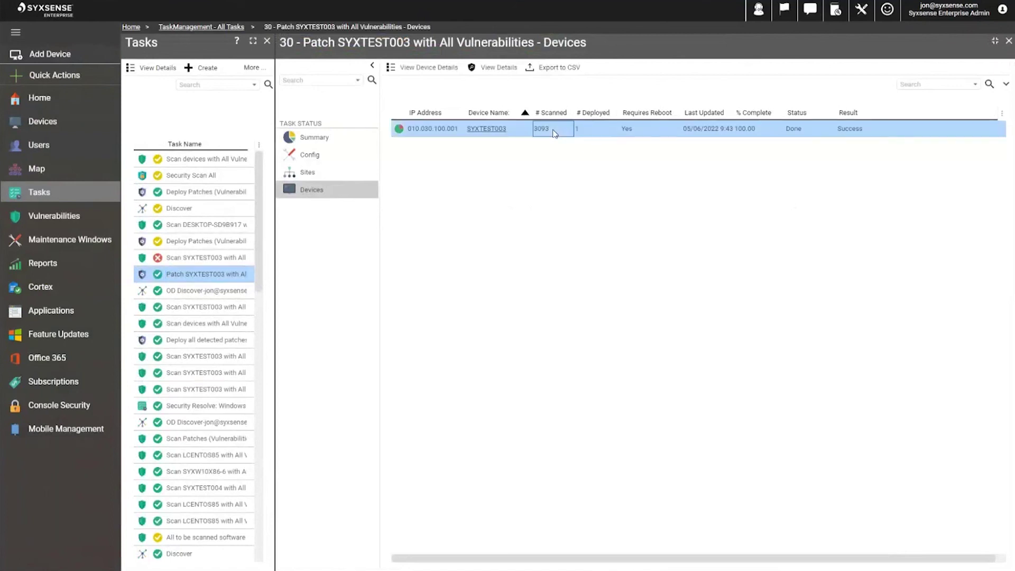
click(601, 136)
click(892, 136)
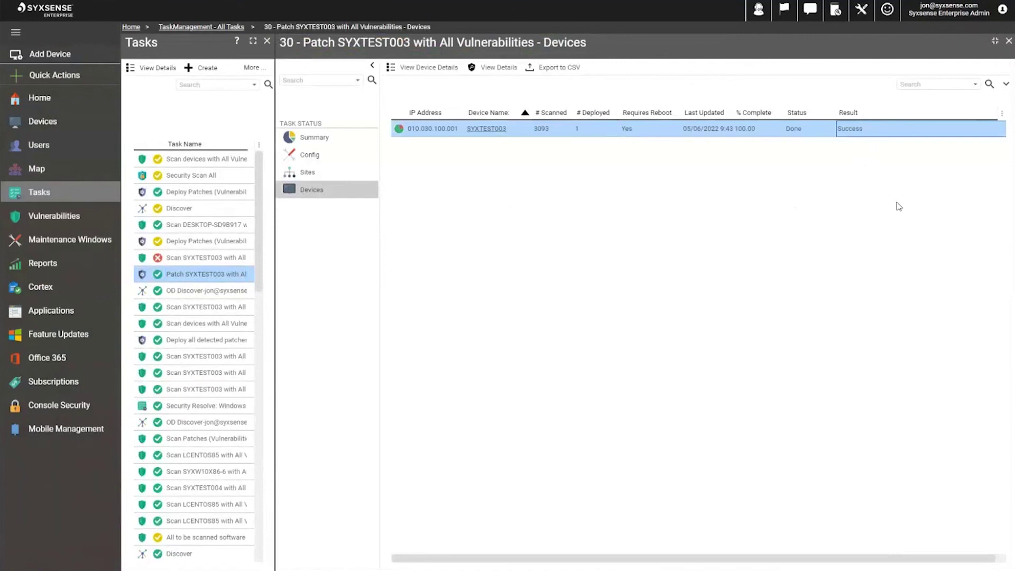
click(656, 131)
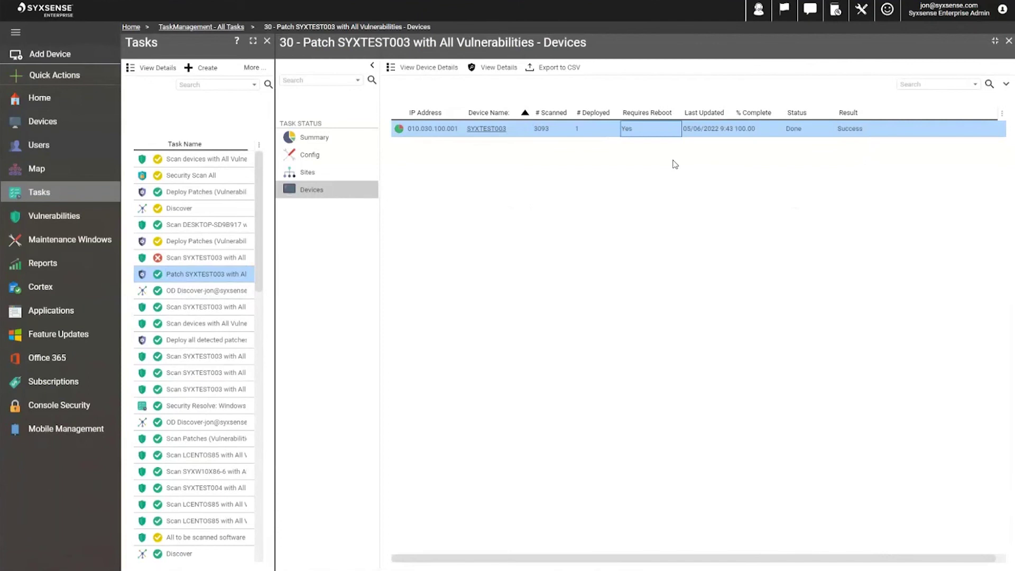